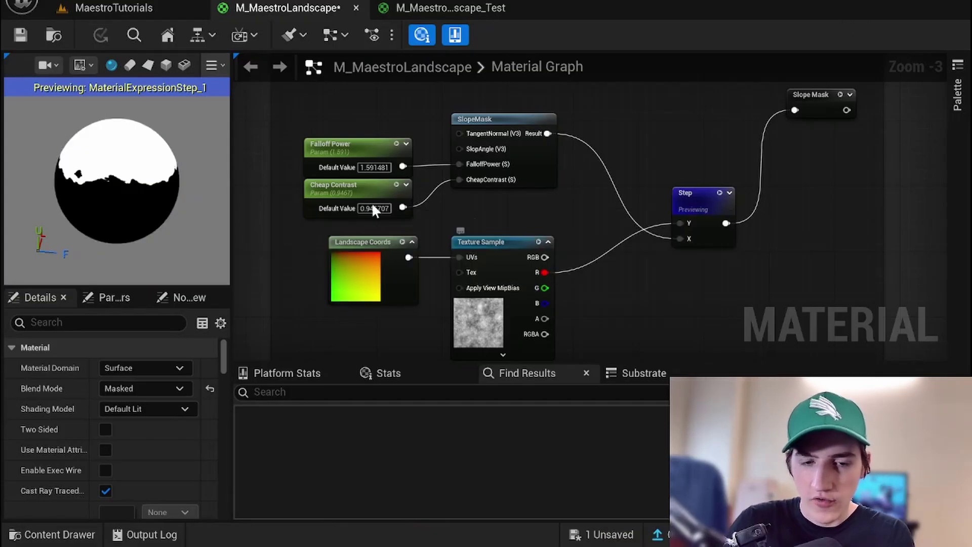
# Examine the Step-based slope mask on the preview sphere and along the grass-to-rock edges of the landscape in the MaestroTutorials level
pyautogui.scroll(-2, 117, 181)
pyautogui.moveTo(117, 181); pyautogui.dragTo(152, 181)
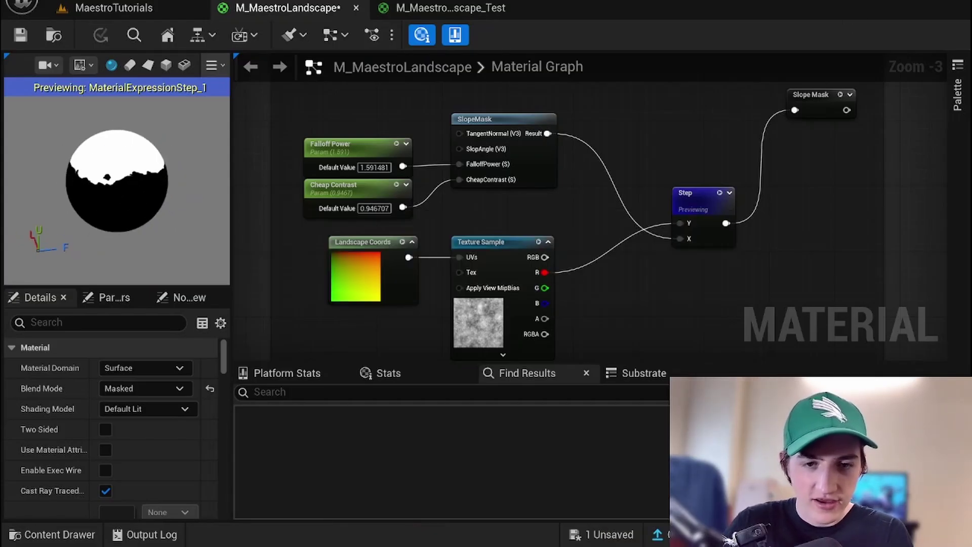
pyautogui.click(127, 8)
pyautogui.scroll(5, 614, 251)
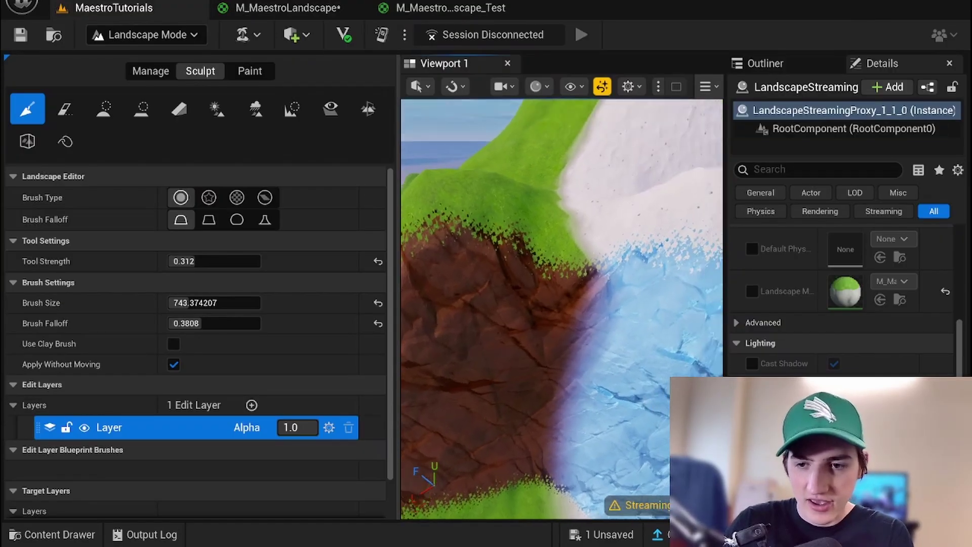
pyautogui.press('s')
pyautogui.moveTo(562, 304)
pyautogui.mouseDown(button='right')
pyautogui.moveTo(554, 291)
pyautogui.moveTo(512, 284)
pyautogui.moveTo(567, 294)
pyautogui.moveTo(565, 311)
pyautogui.moveTo(563, 301)
pyautogui.moveTo(593, 305)
pyautogui.moveTo(598, 317)
pyautogui.moveTo(527, 315)
pyautogui.moveTo(590, 314)
pyautogui.moveTo(616, 283)
pyautogui.moveTo(608, 315)
pyautogui.moveTo(574, 320)
pyautogui.mouseUp(button='right')
pyautogui.press('w')
pyautogui.press('s')
pyautogui.press('w')
pyautogui.press('s')
pyautogui.press('s')
pyautogui.press('w')
pyautogui.press('w')
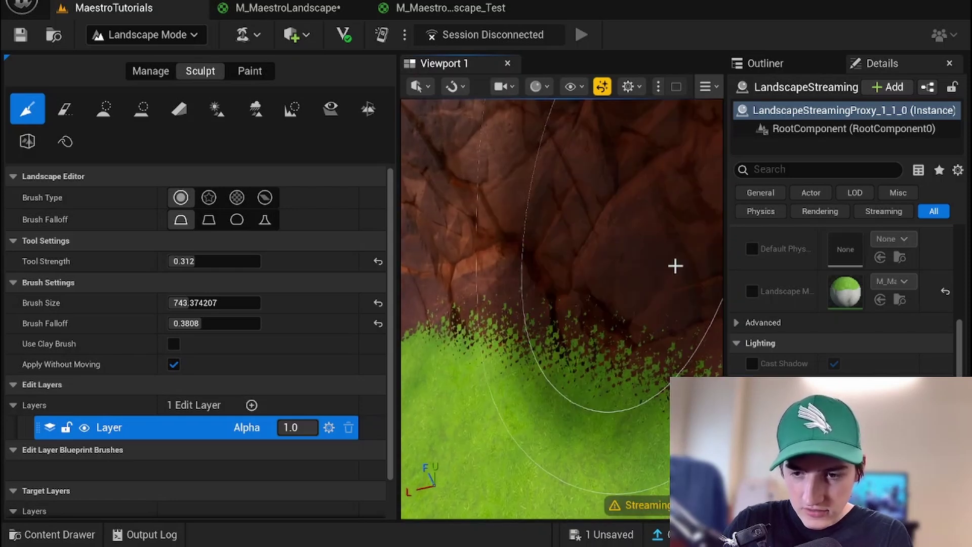
pyautogui.moveTo(616, 254); pyautogui.dragTo(651, 255, button='right')
# In M_MaestroLandscape, widen the slope mask comment box and move the Landscape Coords node further from the Texture Sample to make room between them
pyautogui.click(271, 9)
pyautogui.moveTo(434, 212); pyautogui.dragTo(452, 183, button='right')
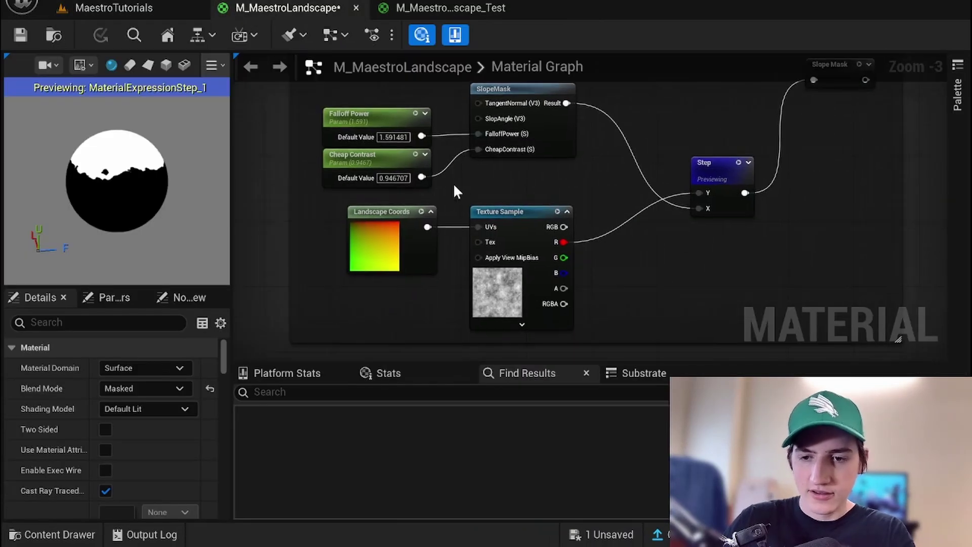
pyautogui.scroll(-1, 447, 215)
pyautogui.click(495, 210)
pyautogui.moveTo(543, 227); pyautogui.dragTo(636, 208, button='right')
pyautogui.click(475, 204)
pyautogui.moveTo(516, 251); pyautogui.dragTo(554, 222, button='right')
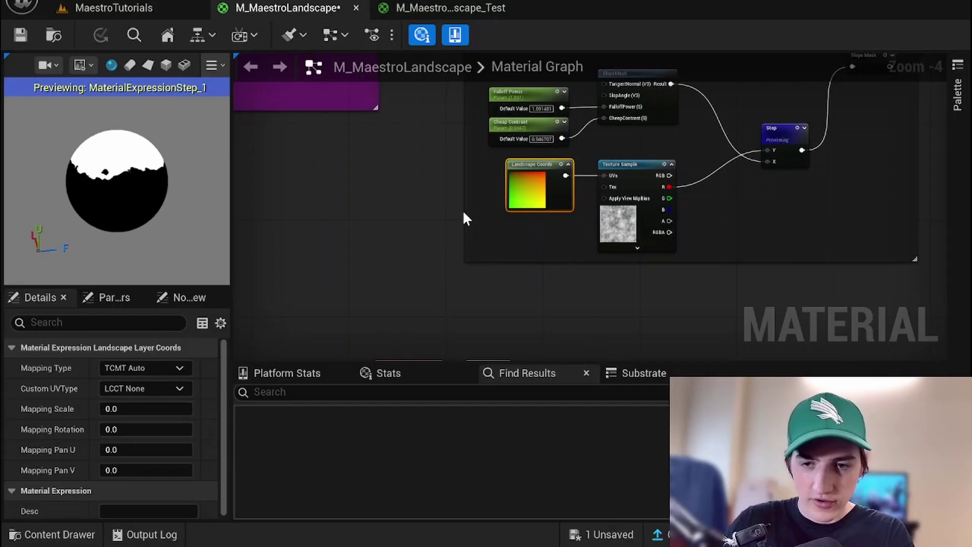
pyautogui.moveTo(465, 220); pyautogui.dragTo(355, 221)
pyautogui.moveTo(513, 174); pyautogui.dragTo(402, 176)
pyautogui.click(491, 172)
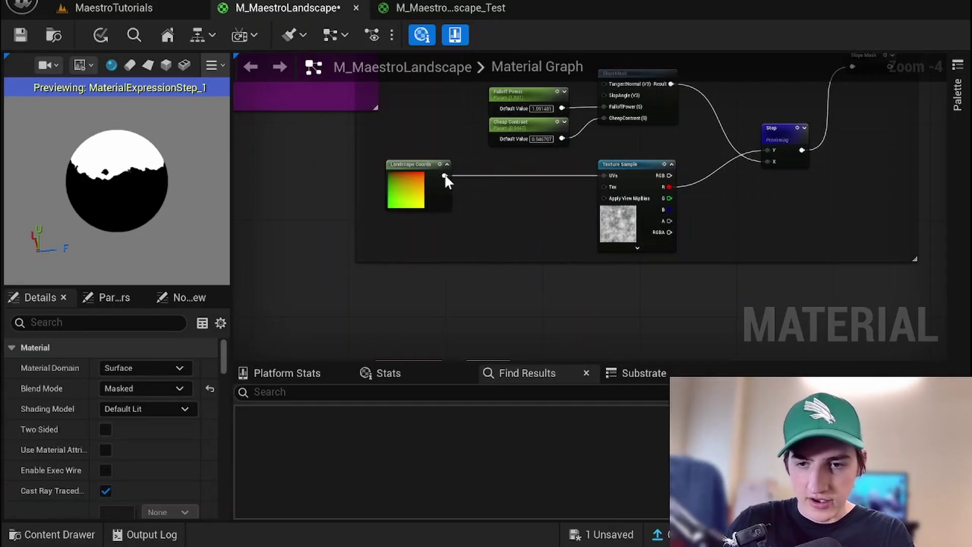
# Insert a Divide node with B set to 25 between Landscape Coords and the Texture Sample UVs, and apply the material
pyautogui.moveTo(445, 176); pyautogui.dragTo(605, 176)
pyautogui.moveTo(505, 181); pyautogui.dragTo(516, 175)
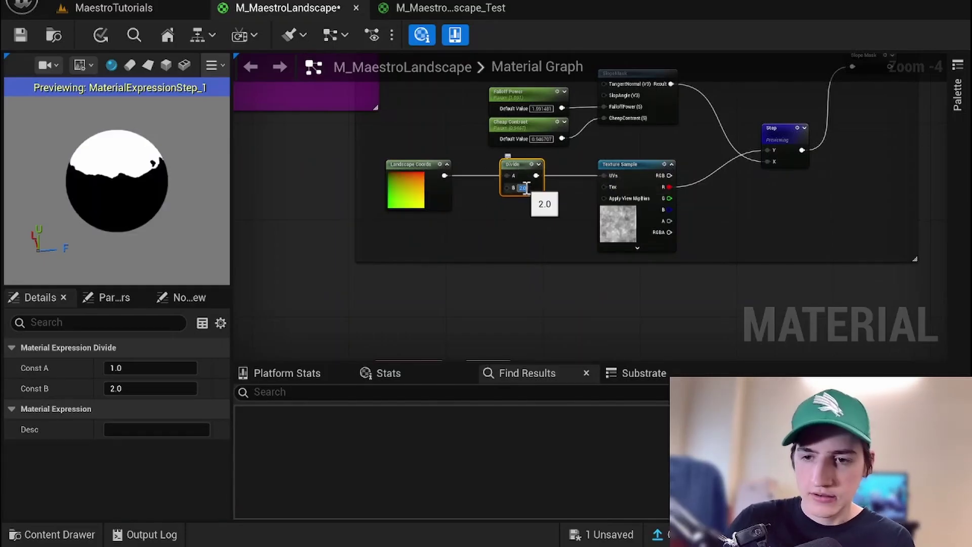
pyautogui.write('25')
pyautogui.press('Return')
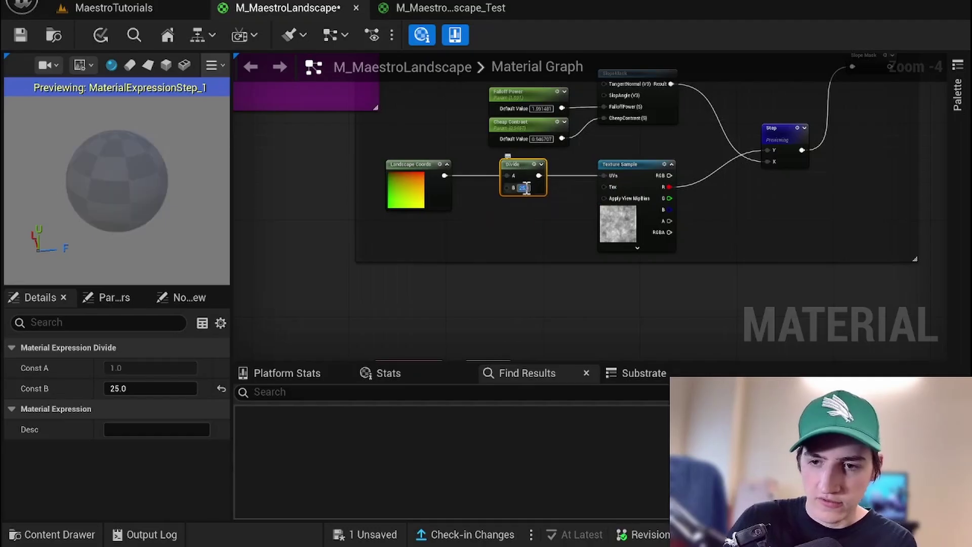
pyautogui.click(502, 221)
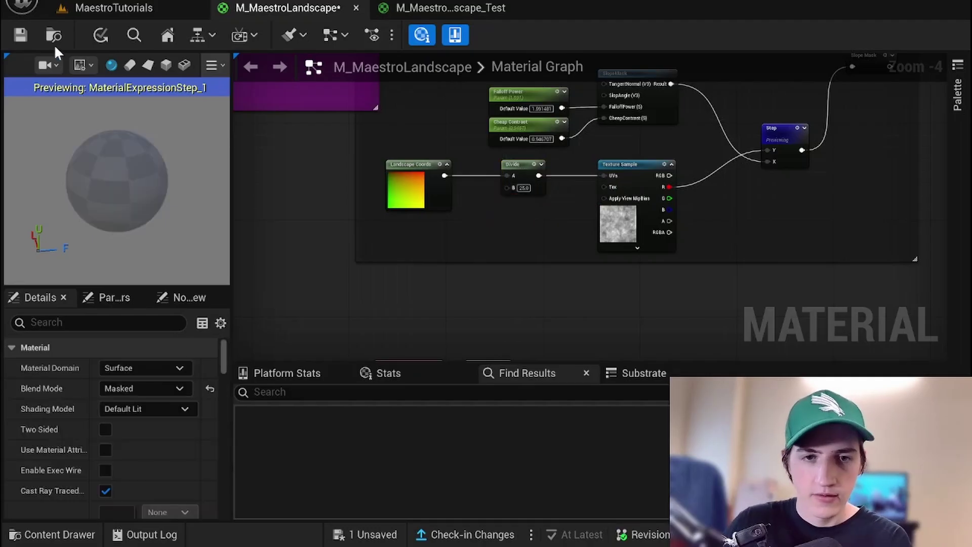
pyautogui.click(101, 35)
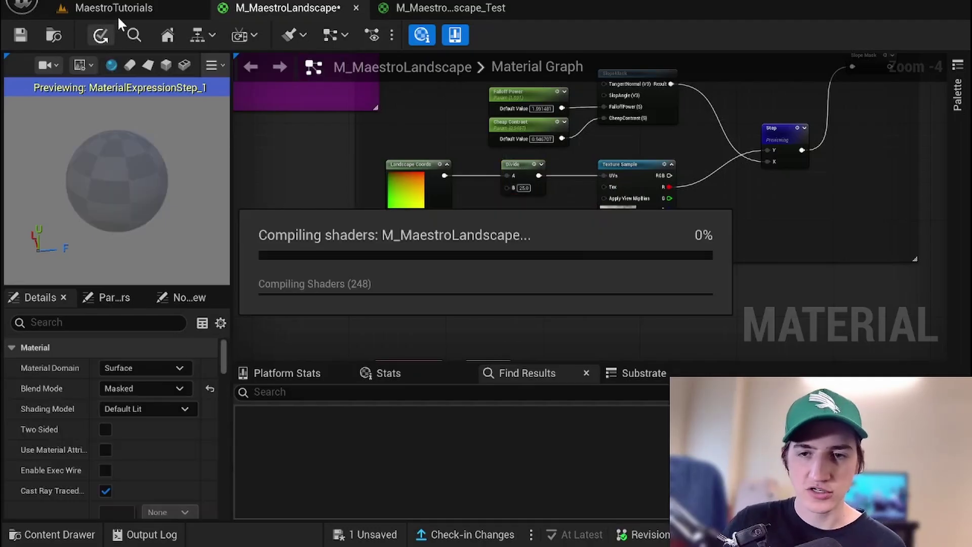
# Inspect the enlarged noise pattern along the grass-to-rock transitions on the landscape in the level
pyautogui.click(120, 17)
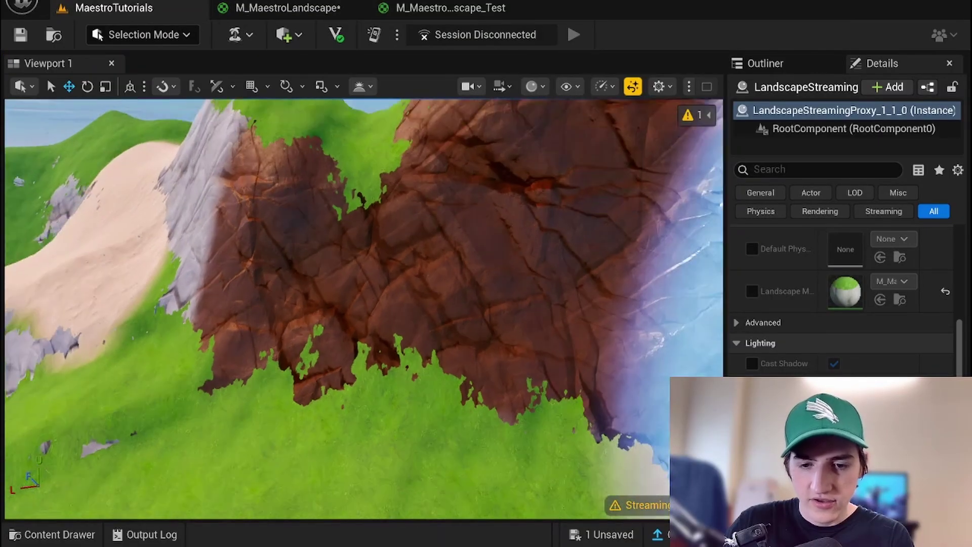
pyautogui.press('s')
pyautogui.moveTo(364, 309); pyautogui.dragTo(319, 292, button='right')
pyautogui.press('w')
pyautogui.press('s')
pyautogui.press('w')
pyautogui.moveTo(305, 228); pyautogui.dragTo(248, 250, button='right')
pyautogui.press('s')
pyautogui.press('w')
pyautogui.press('w')
pyautogui.press('s')
# Add a SmoothStep node below Step in M_MaestroLandscape, feeding the SlopeMask result into Value and the Texture Sample red channel into Min
pyautogui.click(307, 10)
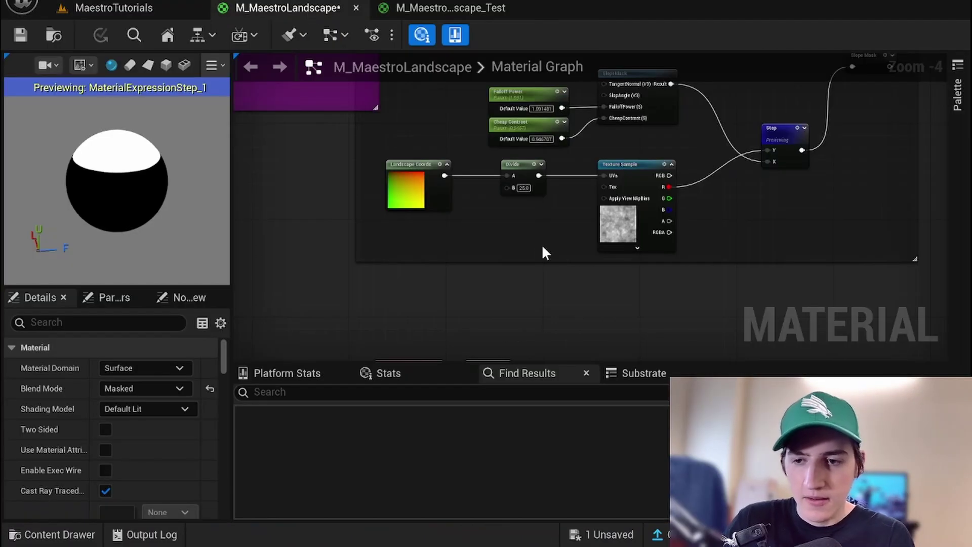
pyautogui.moveTo(539, 250); pyautogui.dragTo(459, 281, button='right')
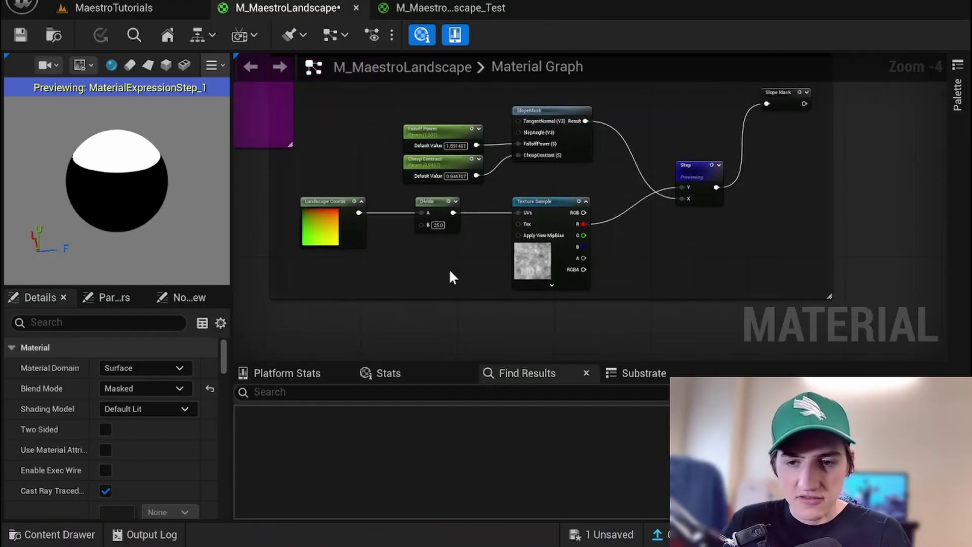
pyautogui.moveTo(450, 272); pyautogui.dragTo(426, 287, button='right')
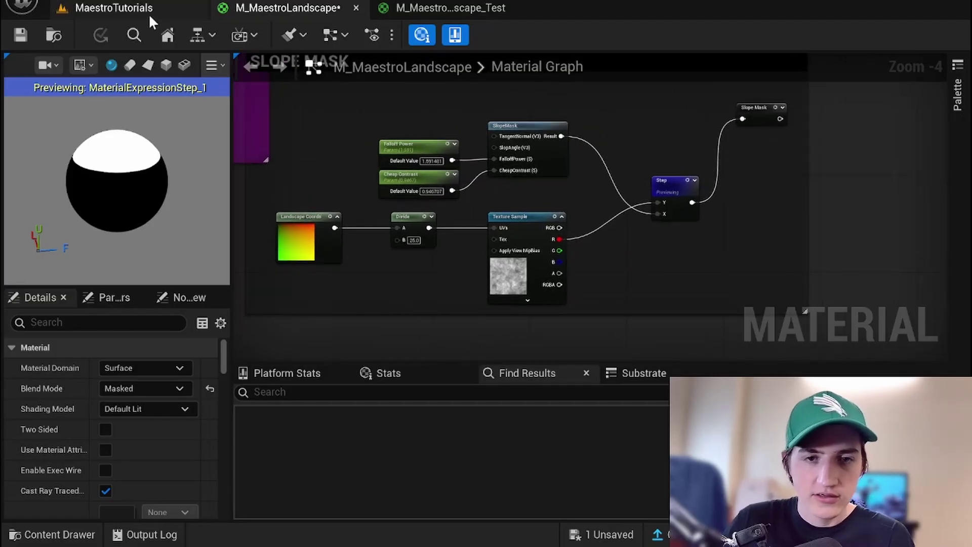
pyautogui.moveTo(512, 299); pyautogui.dragTo(405, 254, button='right')
pyautogui.moveTo(533, 226); pyautogui.dragTo(523, 255, button='right')
pyautogui.rightClick(554, 229)
pyautogui.write('smoo')
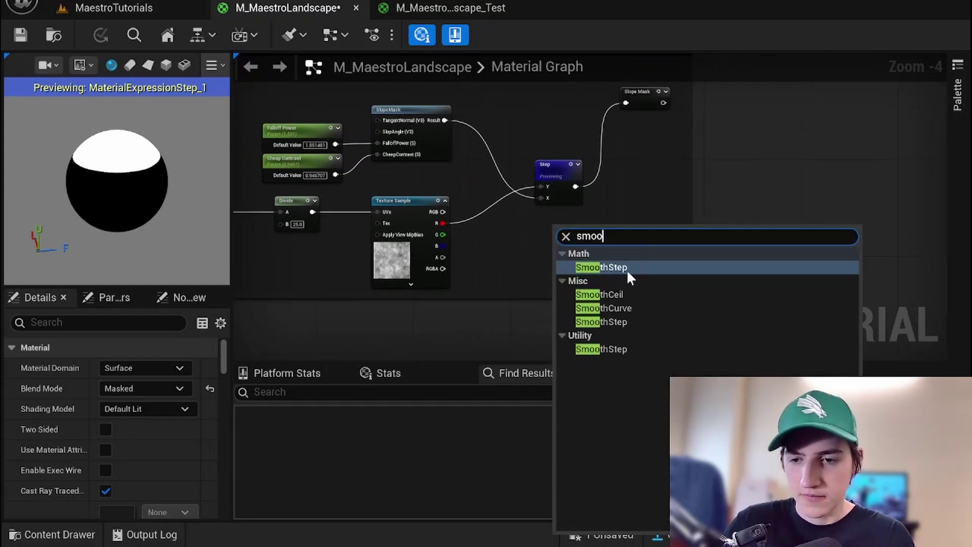
pyautogui.click(627, 267)
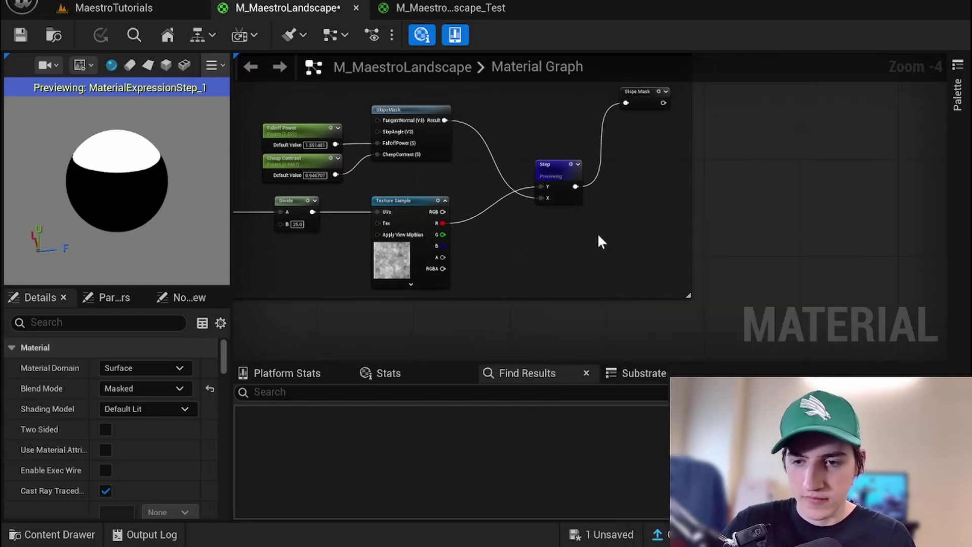
pyautogui.moveTo(559, 225); pyautogui.dragTo(547, 219)
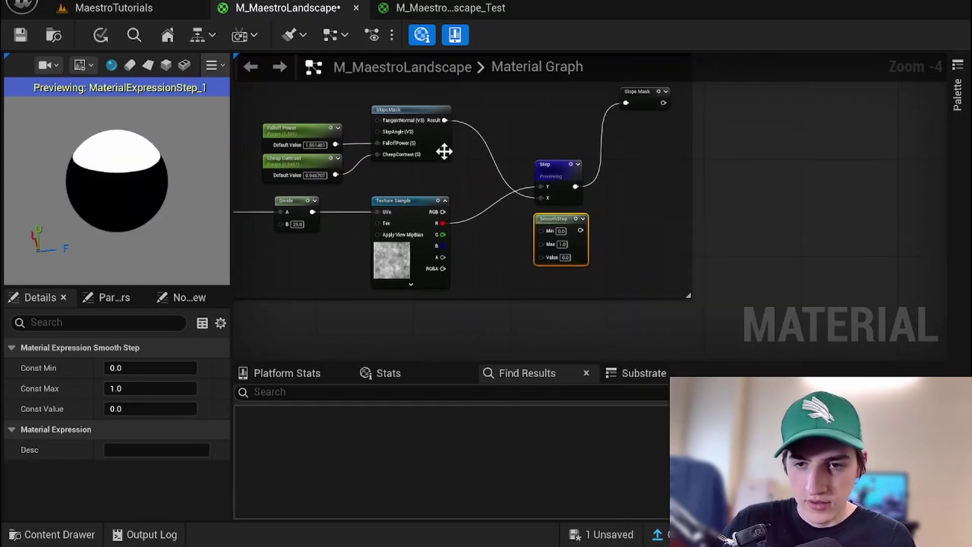
pyautogui.moveTo(444, 120); pyautogui.dragTo(540, 257)
pyautogui.moveTo(442, 223); pyautogui.dragTo(540, 231)
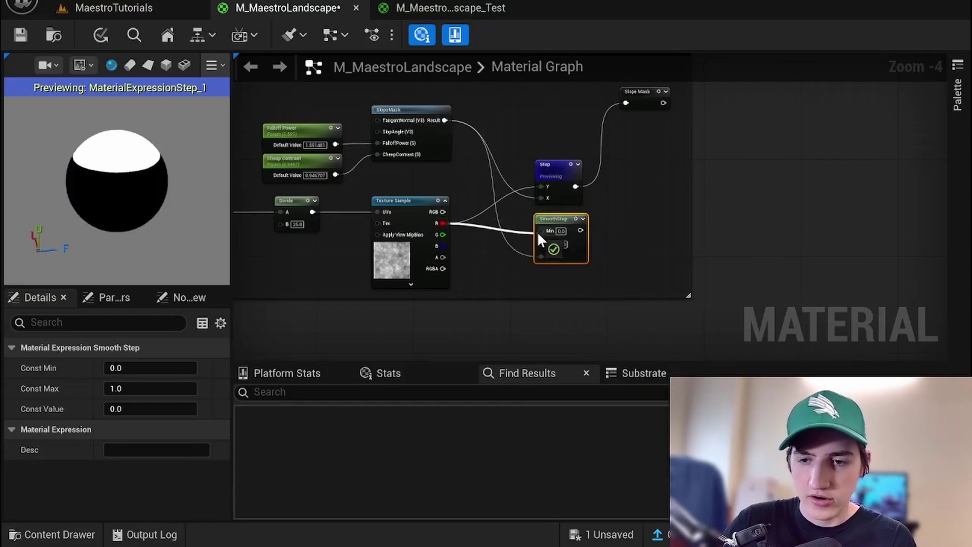
# Connect the SmoothStep output to the Slope Mask reroute node in place of Step and apply the material
pyautogui.click(614, 218)
pyautogui.moveTo(615, 218); pyautogui.dragTo(593, 265, button='right')
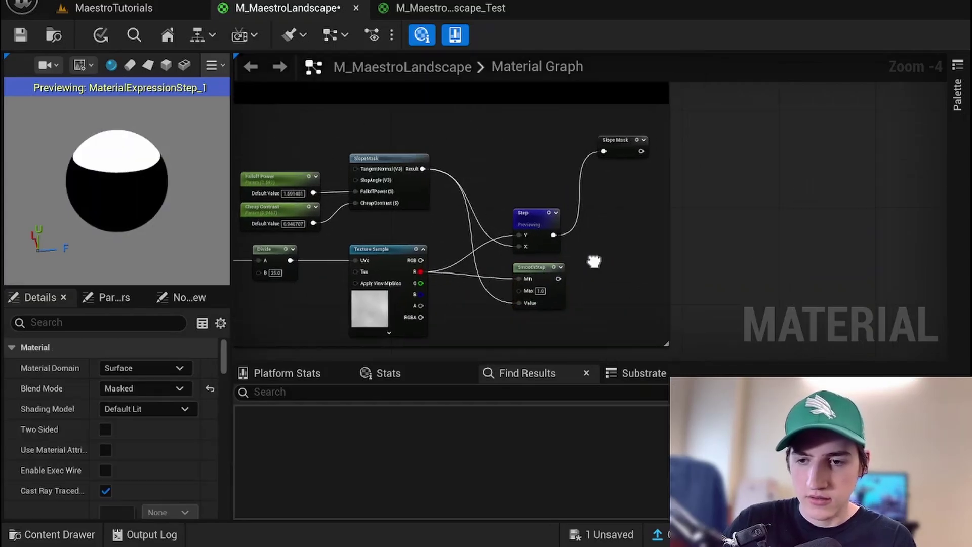
pyautogui.moveTo(557, 278); pyautogui.dragTo(605, 150)
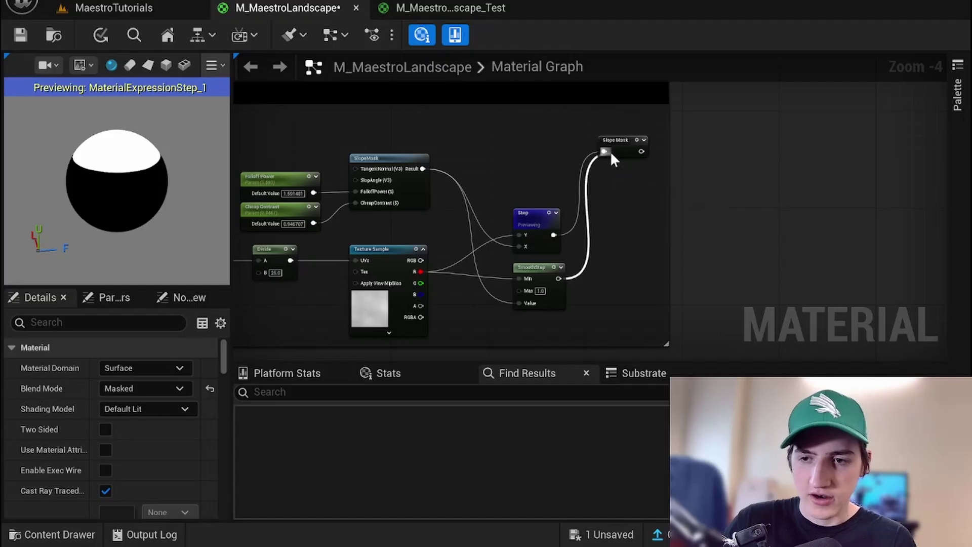
pyautogui.click(102, 34)
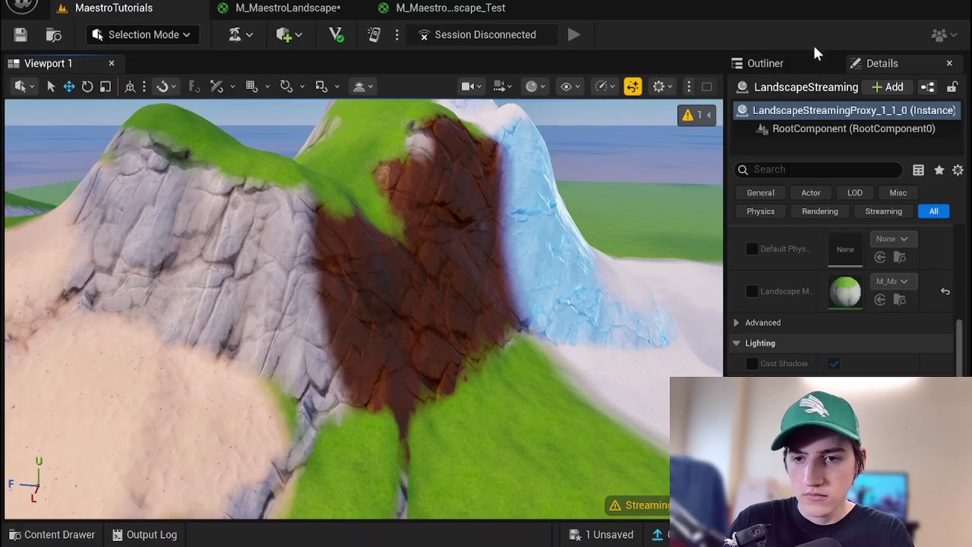
# Examine how the SmoothStep mask blends rock, sand and grass across the hills of the landscape
pyautogui.moveTo(456, 243); pyautogui.dragTo(405, 400, button='right')
pyautogui.press('w')
pyautogui.moveTo(354, 375); pyautogui.dragTo(304, 223, button='right')
pyautogui.press('w')
pyautogui.press('s')
pyautogui.press('w')
pyautogui.press('s')
pyautogui.moveTo(316, 256)
pyautogui.mouseDown(button='right')
pyautogui.moveTo(316, 276)
pyautogui.moveTo(317, 255)
pyautogui.mouseUp(button='right')
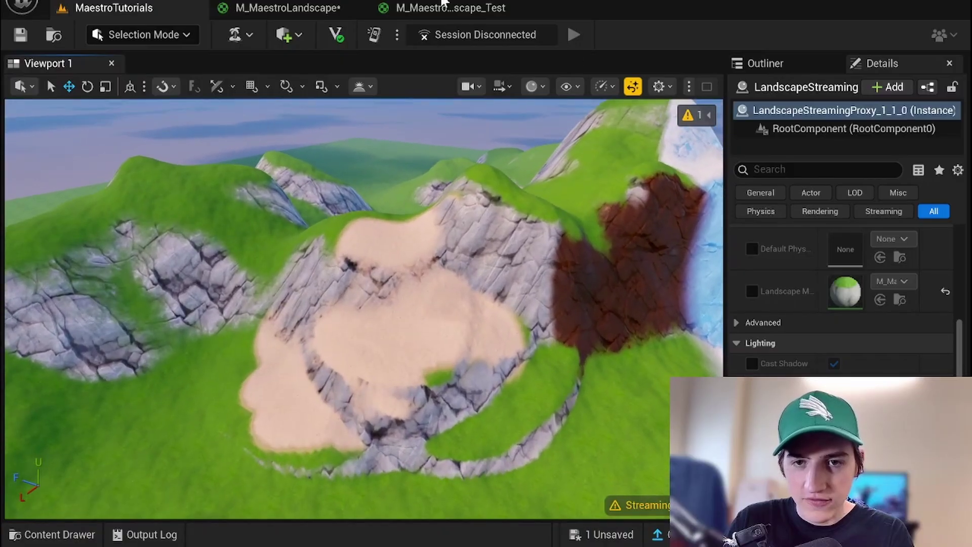
# Add a Lerp node in M_MaestroLandscape, connecting the Step output to A and the SmoothStep output to B
pyautogui.click(324, 7)
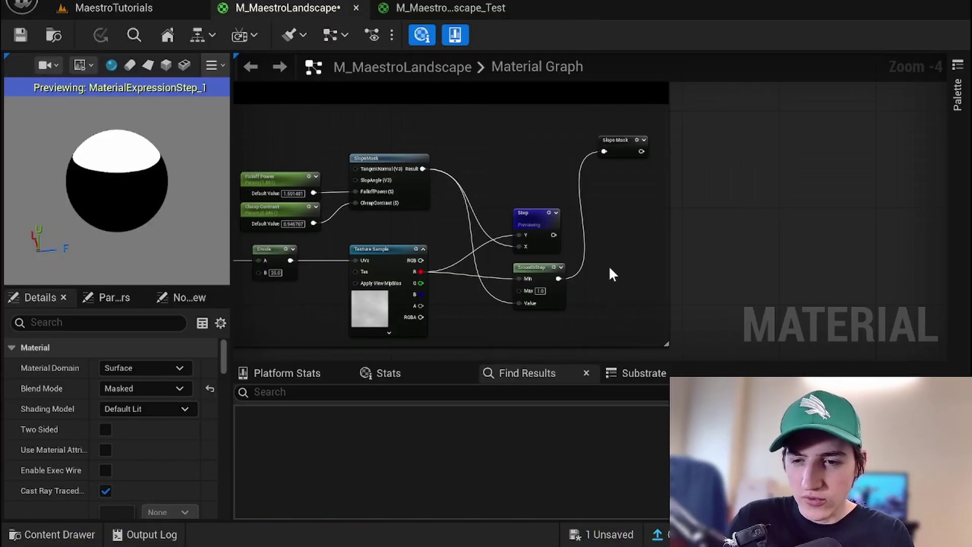
pyautogui.rightClick(594, 234)
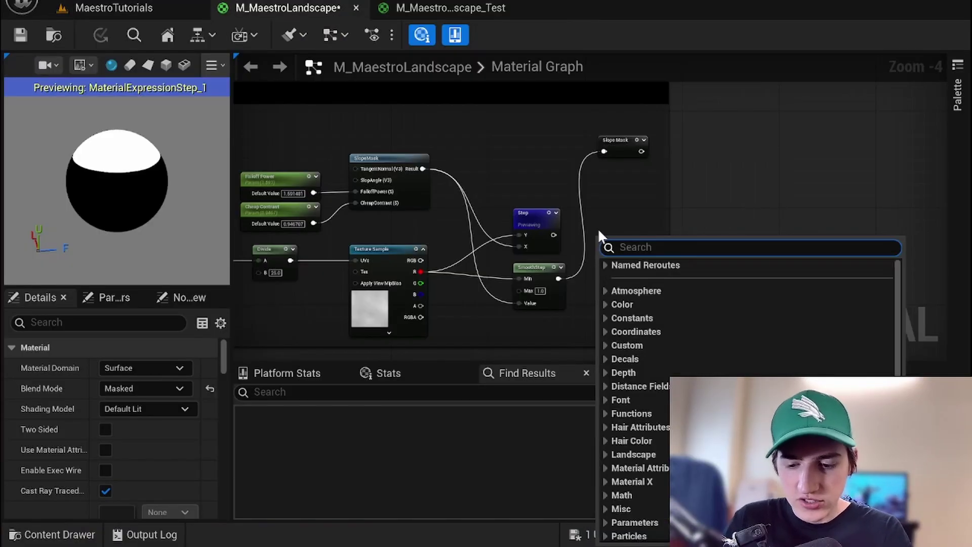
pyautogui.write('l')
pyautogui.click(619, 198)
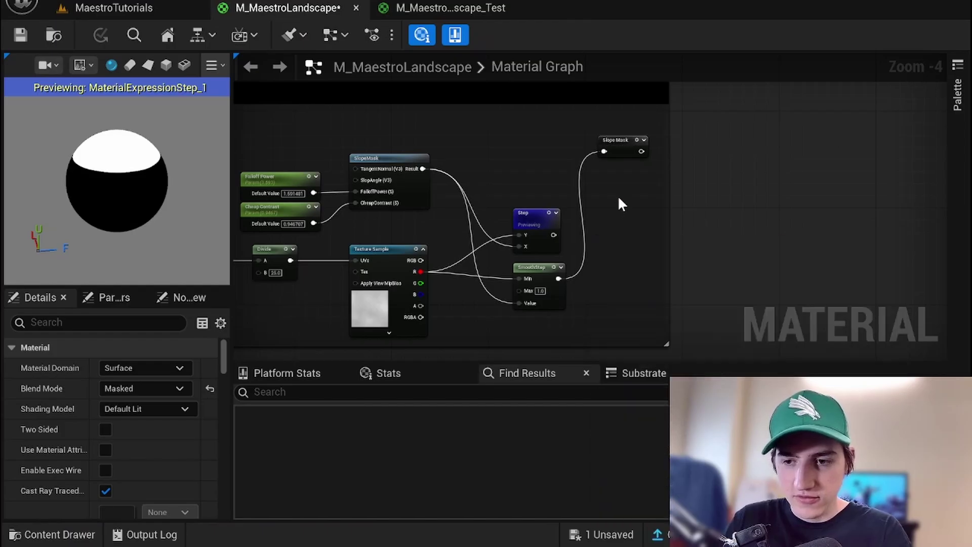
pyautogui.click(611, 226)
pyautogui.moveTo(554, 234); pyautogui.dragTo(615, 235)
pyautogui.moveTo(559, 279); pyautogui.dragTo(616, 247)
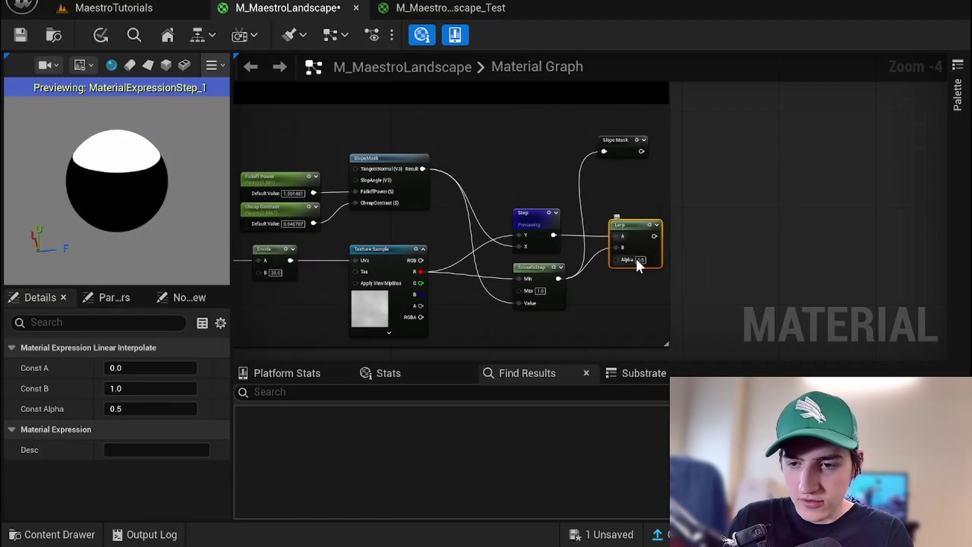
# Try an Alpha of 1 on the Lerp node and return it to 0.5
pyautogui.scroll(2, 637, 263)
pyautogui.write('1')
pyautogui.press('Return')
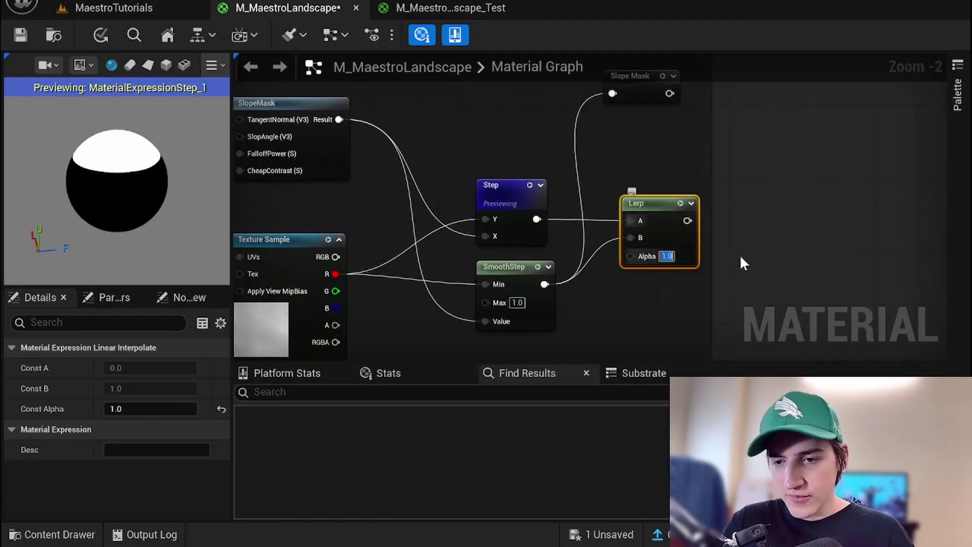
pyautogui.write('.5')
pyautogui.press('Return')
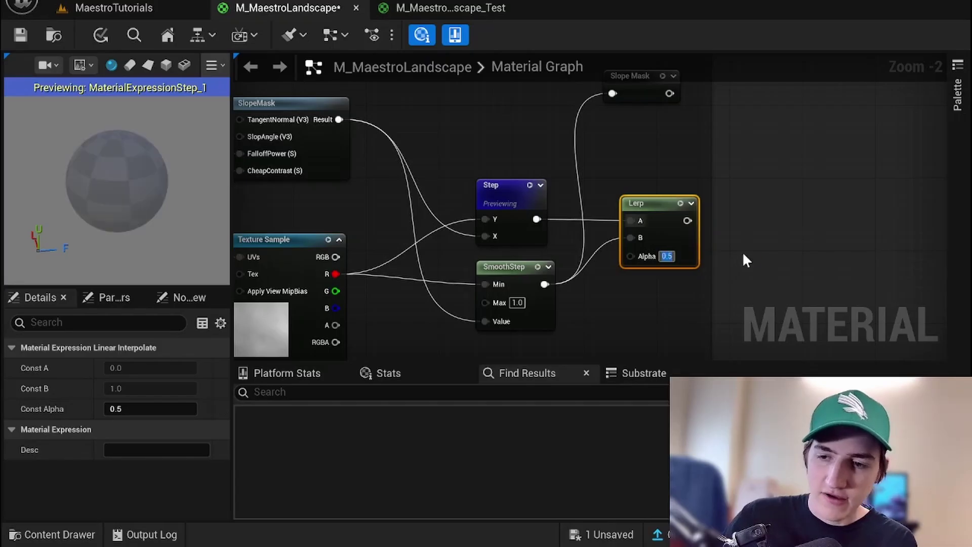
# Connect the Lerp output to the Slope Mask reroute node and apply the material
pyautogui.moveTo(749, 235); pyautogui.dragTo(804, 279, button='right')
pyautogui.moveTo(740, 265); pyautogui.dragTo(667, 137)
pyautogui.click(665, 178)
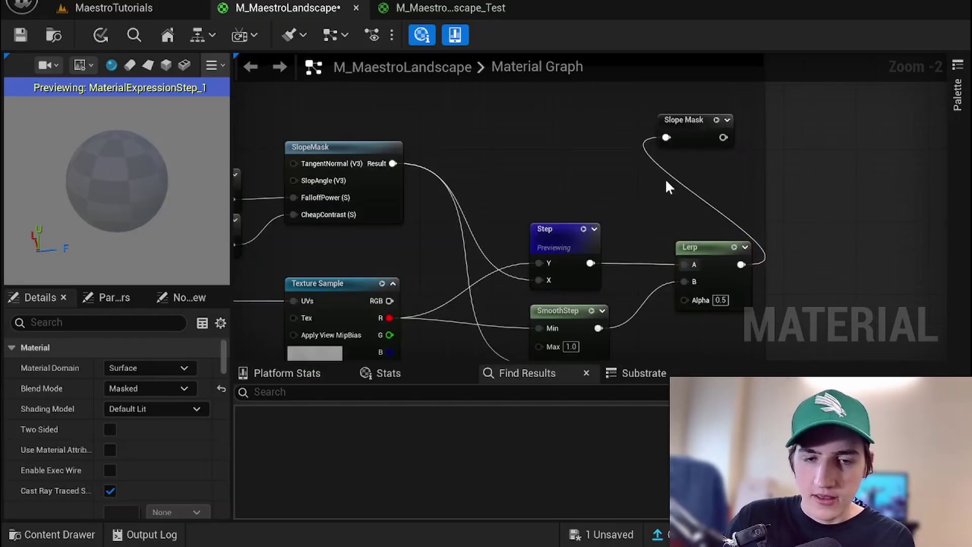
pyautogui.click(99, 38)
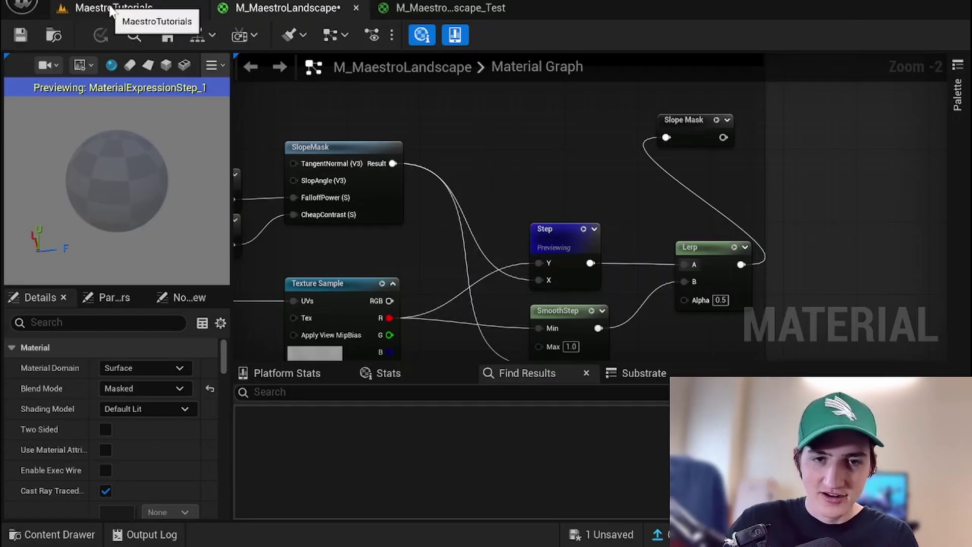
# Inspect the half-and-half Step and SmoothStep blend up close on the landscape's rock, grass and ice slopes
pyautogui.click(112, 9)
pyautogui.moveTo(363, 309); pyautogui.dragTo(455, 347, button='right')
pyautogui.press('w')
pyautogui.moveTo(596, 291); pyautogui.dragTo(643, 288, button='right')
pyautogui.press('s')
pyautogui.press('w')
pyautogui.press('d')
pyautogui.moveTo(441, 250); pyautogui.dragTo(435, 305, button='right')
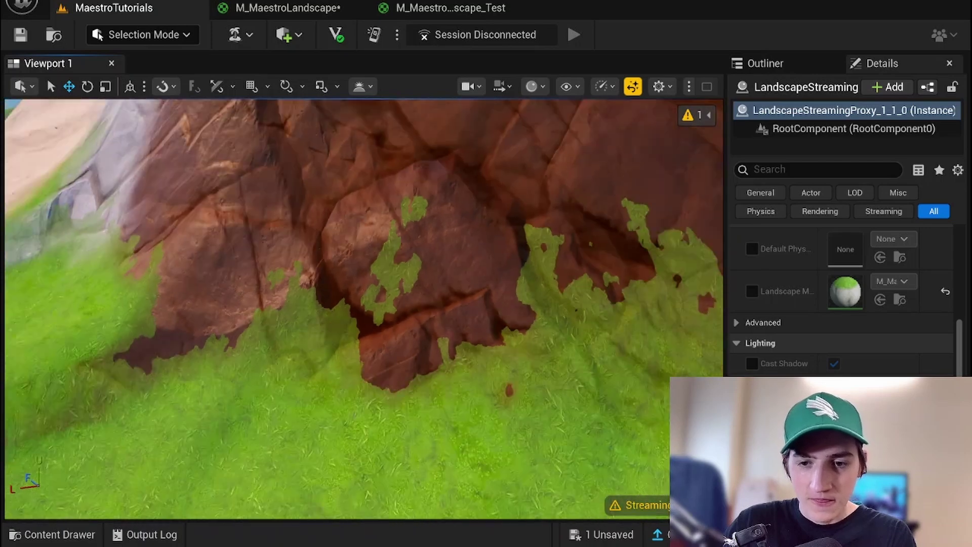
pyautogui.moveTo(364, 308); pyautogui.dragTo(359, 342, button='right')
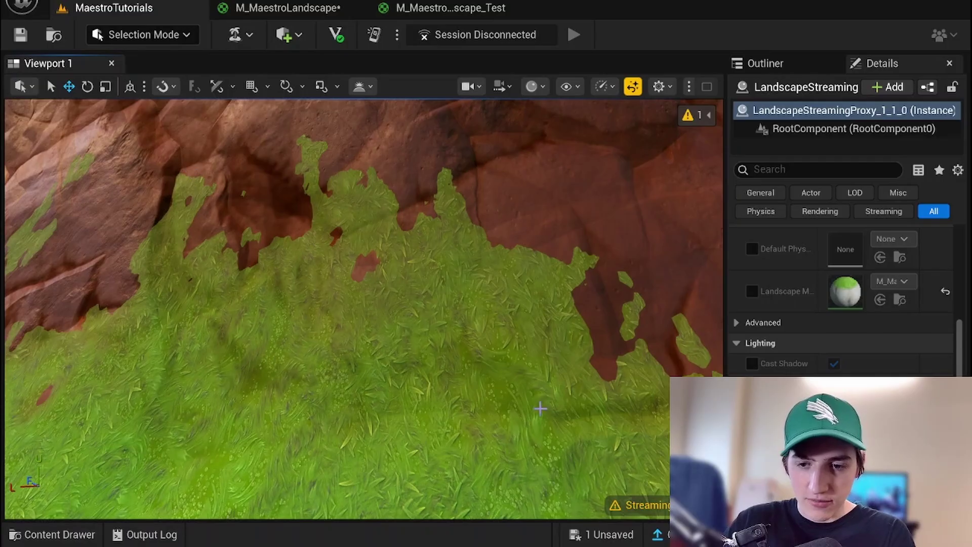
pyautogui.moveTo(500, 282); pyautogui.dragTo(500, 281, button='right')
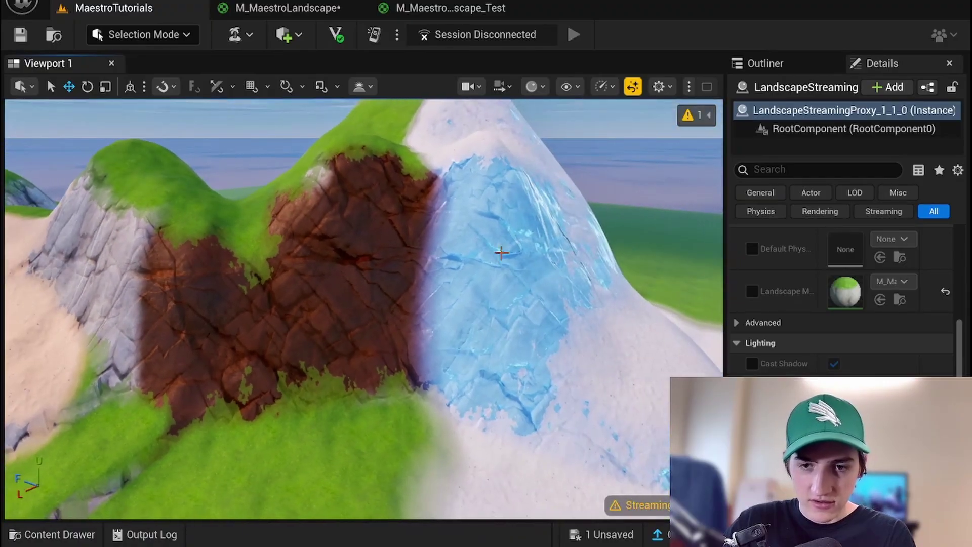
# Reconnect the SmoothStep output to the Slope Mask reroute node in M_MaestroLandscape and apply the material
pyautogui.click(310, 9)
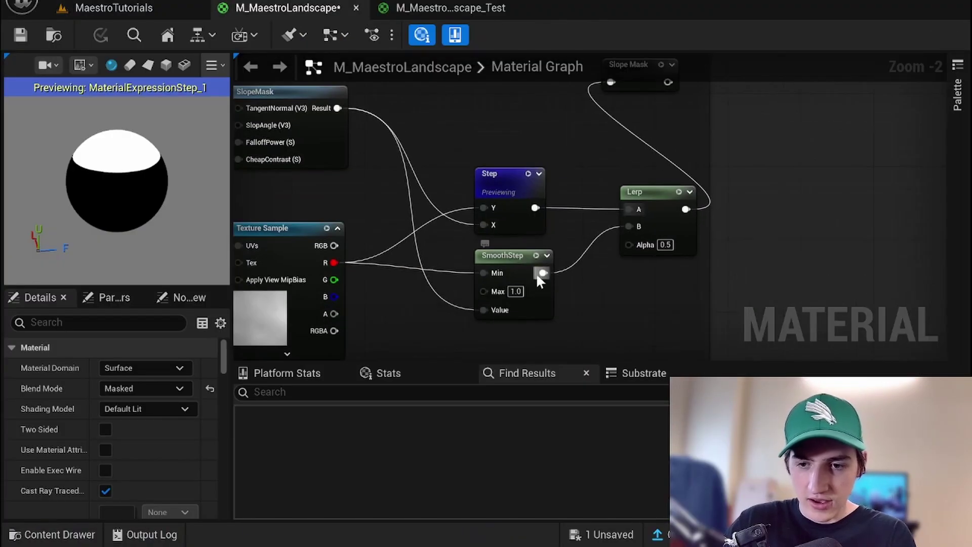
pyautogui.moveTo(541, 273); pyautogui.dragTo(611, 113)
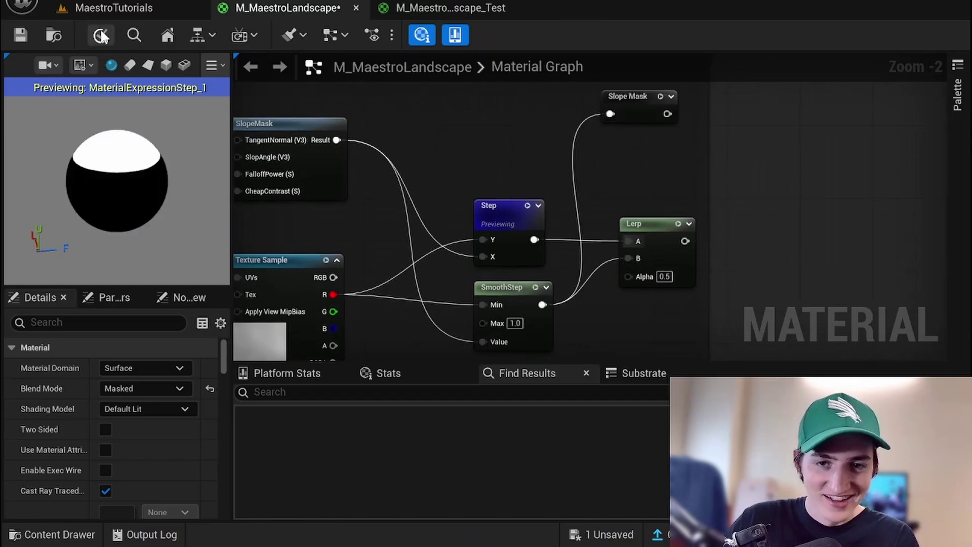
# Review the smooth slope blending on the rock and ice mountains in the MaestroTutorials level
pyautogui.click(117, 14)
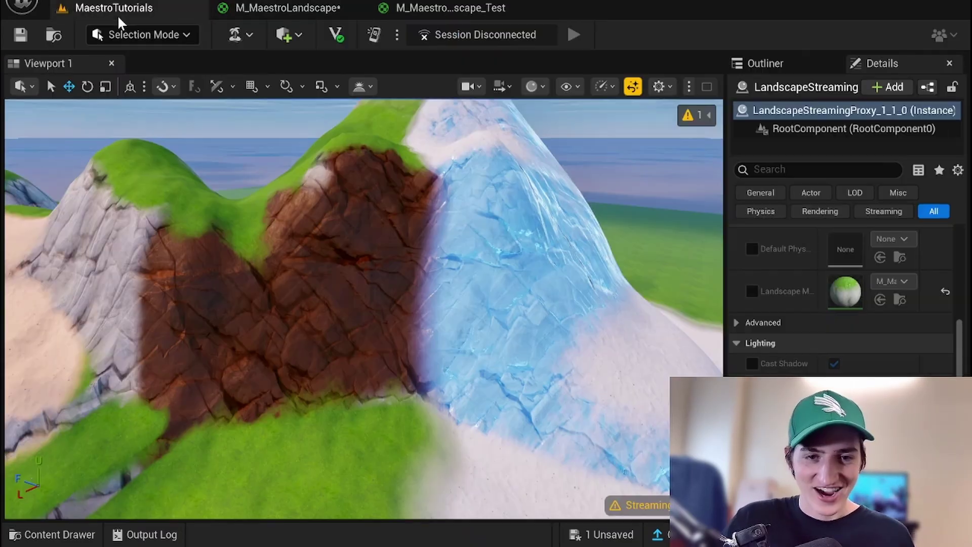
pyautogui.press('w')
pyautogui.moveTo(349, 189); pyautogui.dragTo(408, 210, button='right')
pyautogui.press('s')
pyautogui.press('w')
pyautogui.moveTo(346, 275); pyautogui.dragTo(294, 296, button='right')
pyautogui.press('s')
pyautogui.press('s')
pyautogui.moveTo(342, 271)
pyautogui.mouseDown(button='right')
pyautogui.moveTo(355, 272)
pyautogui.moveTo(342, 271)
pyautogui.mouseUp(button='right')
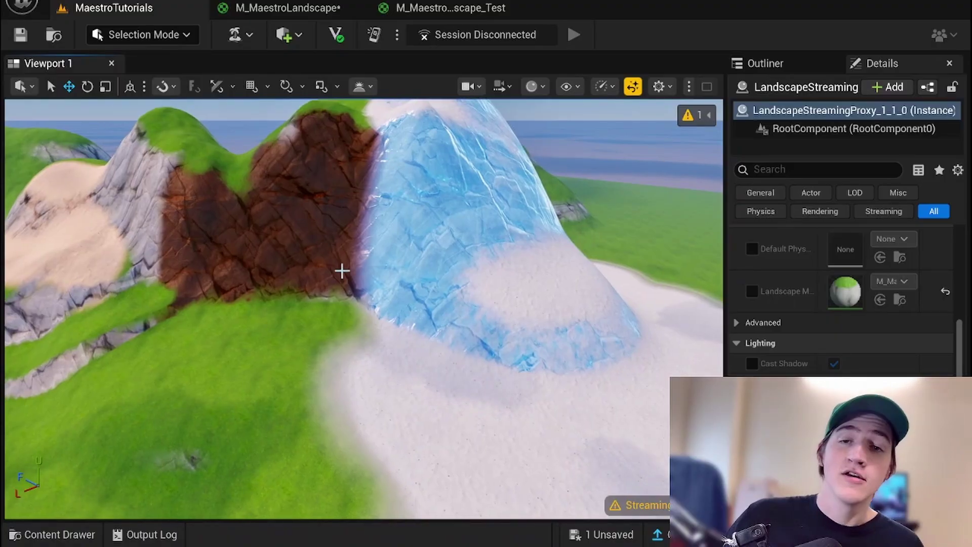